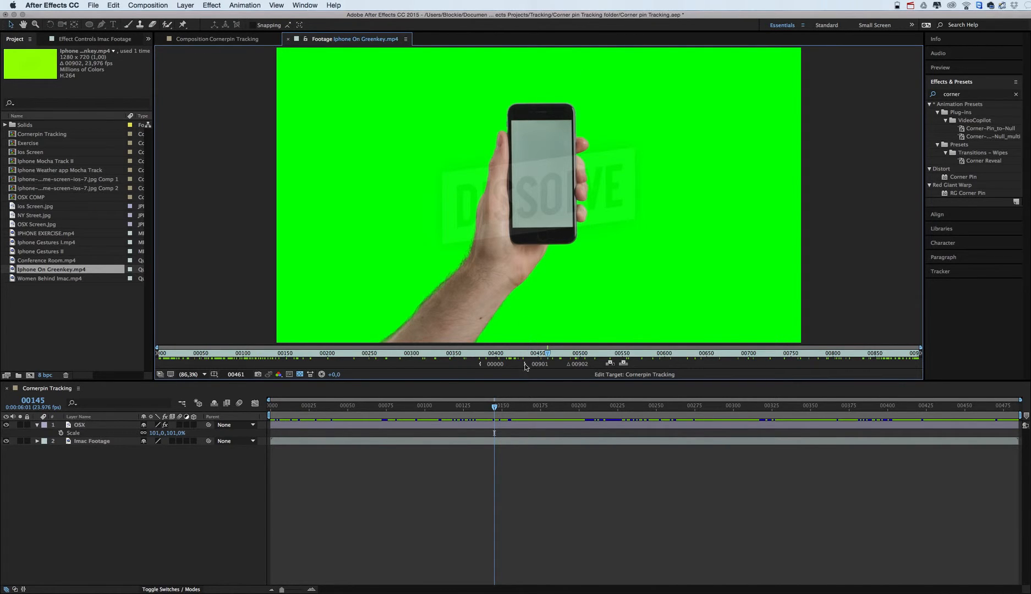
Scrub through the Iphone On Greenkey footage to examine how the phone moves and enters the frame.
left_click_drag(548, 357, 515, 357)
mouse_move(590, 344)
left_mouse_down()
mouse_move(766, 357)
mouse_move(576, 354)
left_mouse_up()
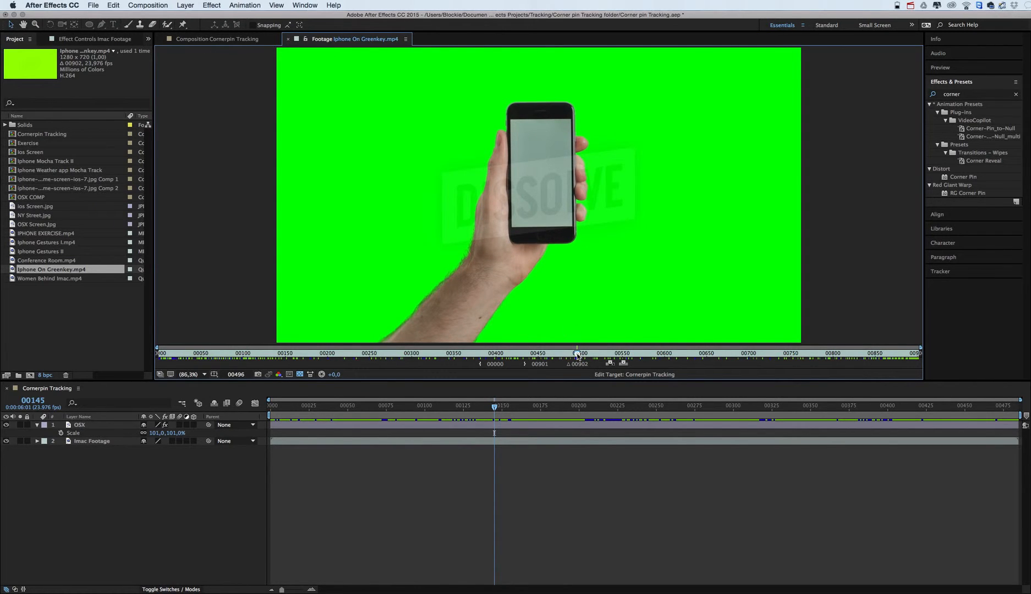
left_click_drag(577, 356, 180, 363)
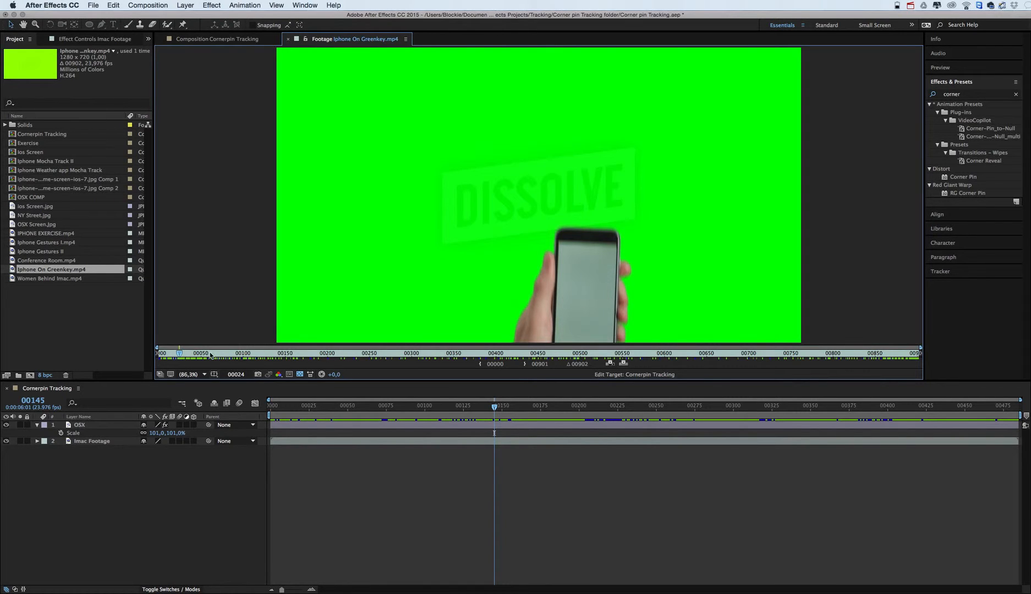
left_click_drag(178, 355, 542, 361)
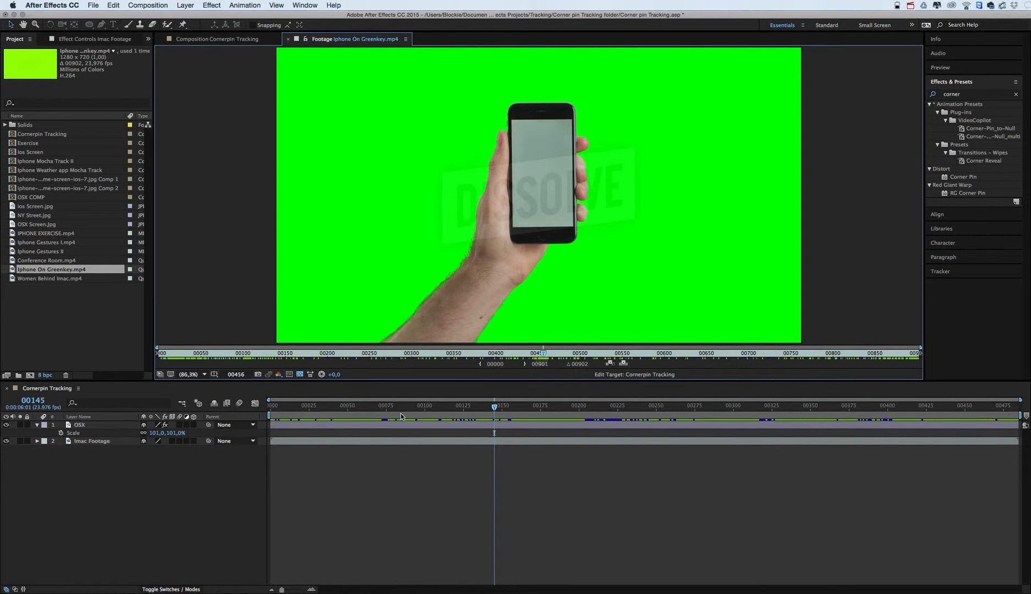
left_click(242, 461)
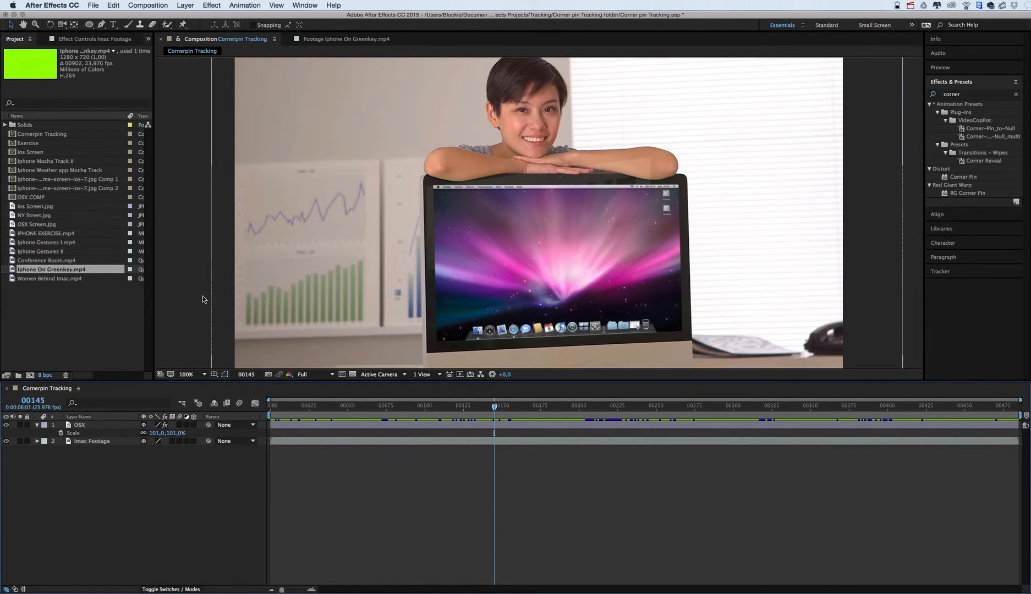
left_click(343, 39)
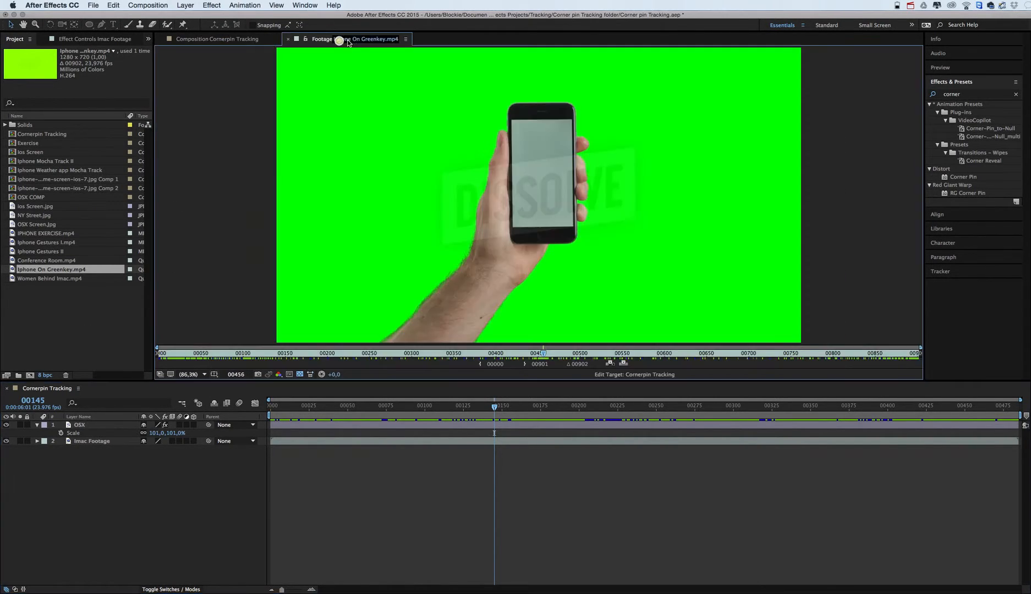
Create a new composition from the Iphone On Greenkey.mp4 footage.
left_click(36, 270)
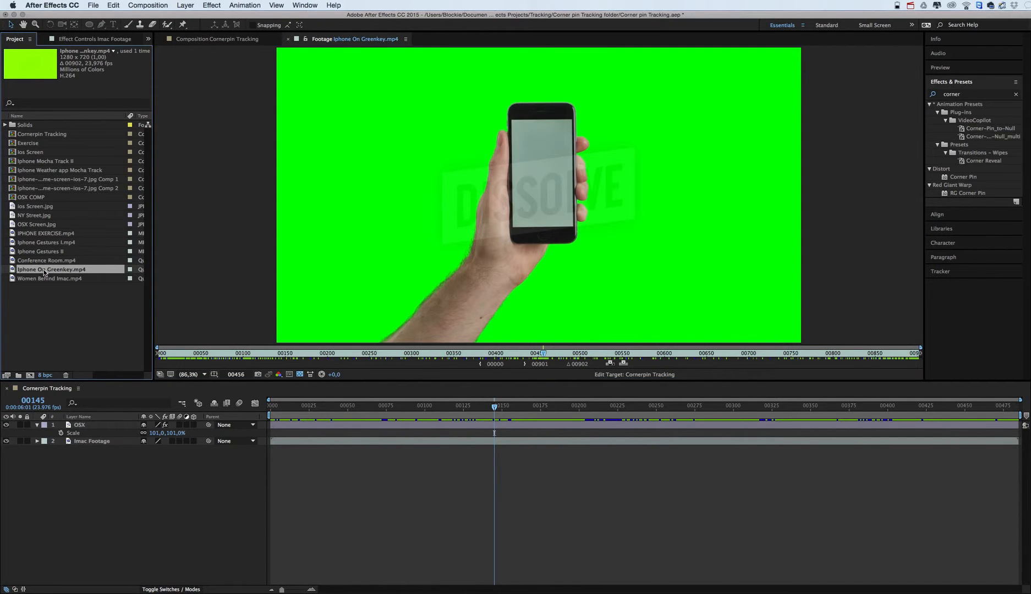
left_click_drag(38, 272, 31, 377)
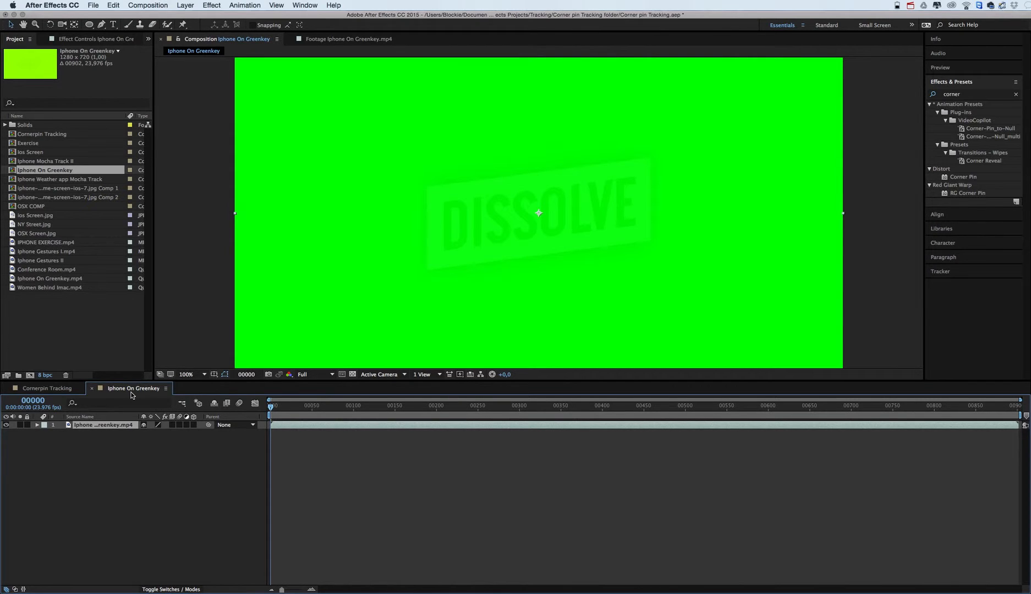
left_click(115, 448)
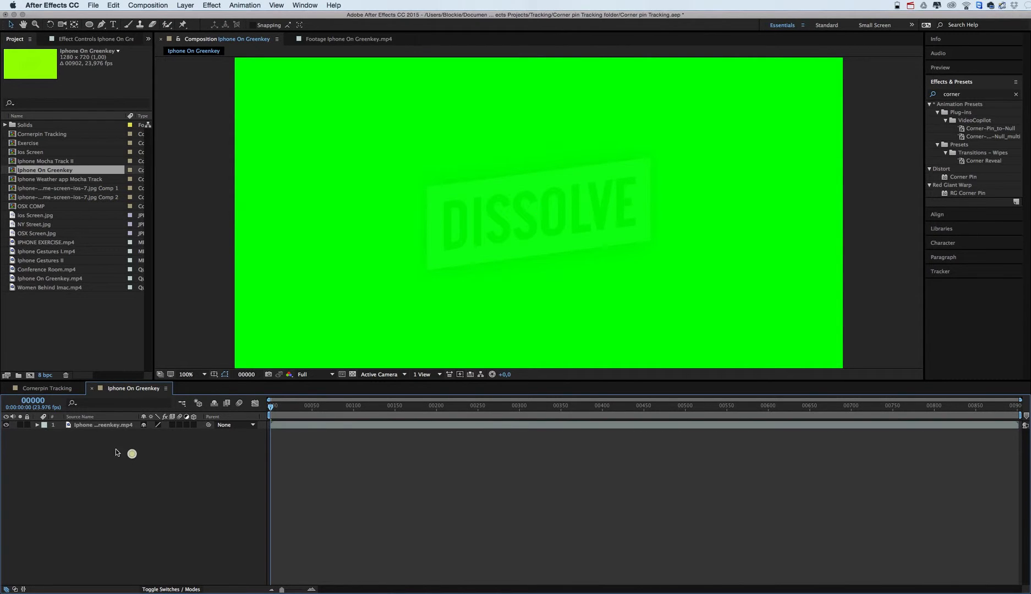
Start Track Motion on the iPhone layer at frame 452 with the track type set to perspective corner pin.
left_click(102, 425)
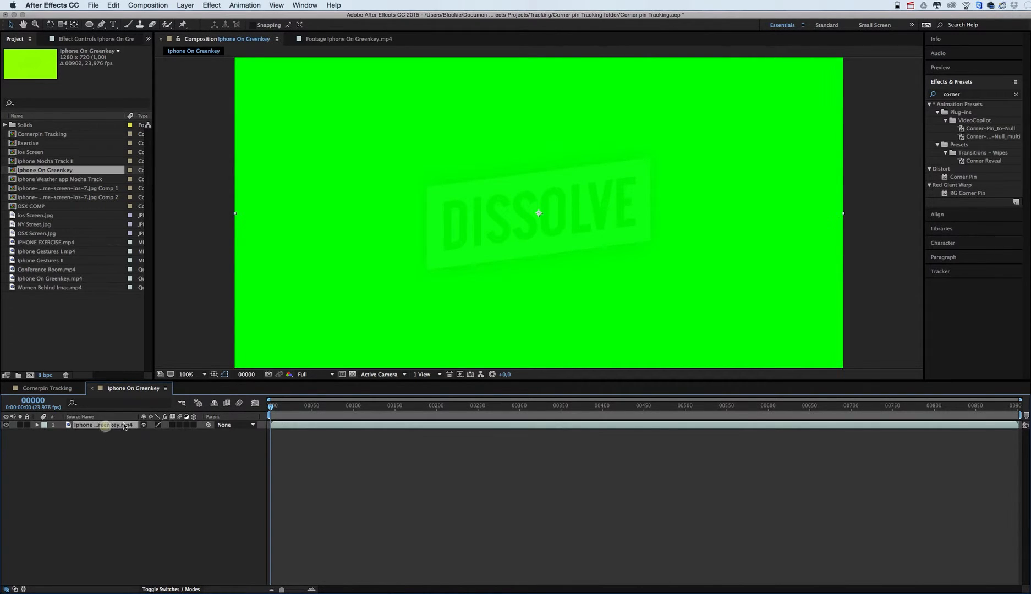
left_click(941, 272)
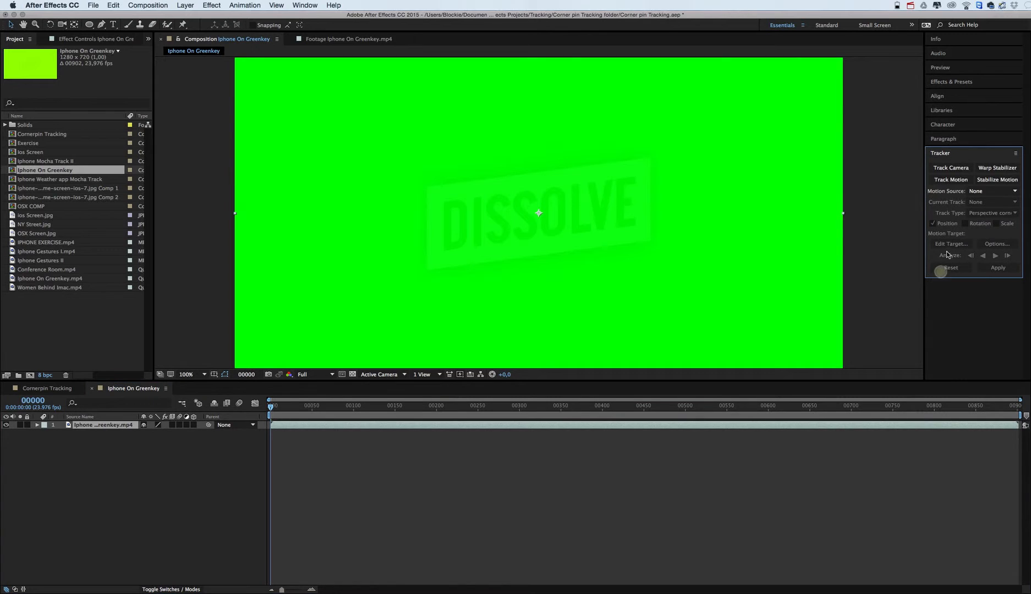
left_click(942, 182)
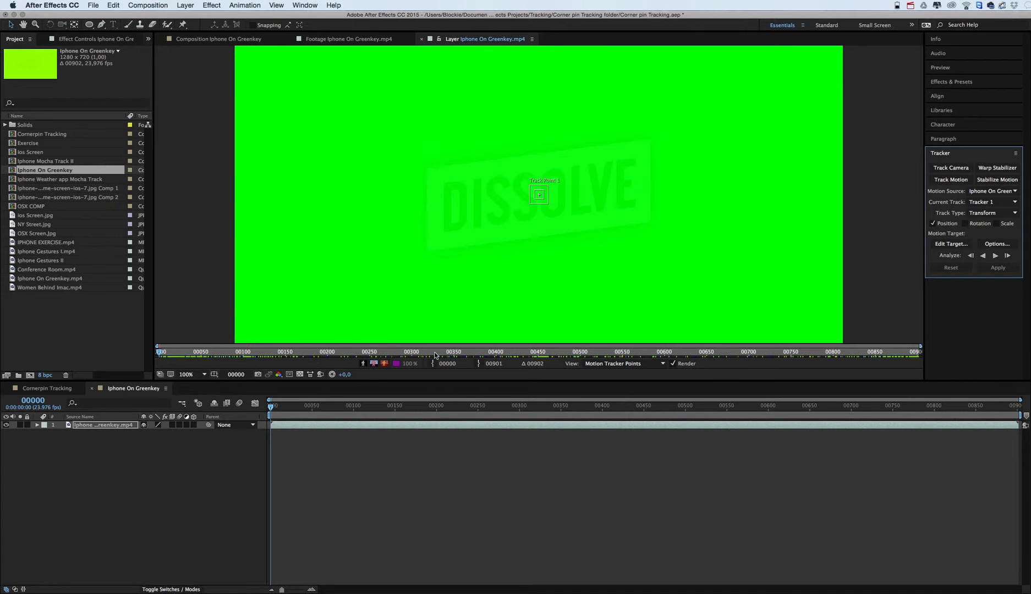
left_click_drag(527, 354, 541, 354)
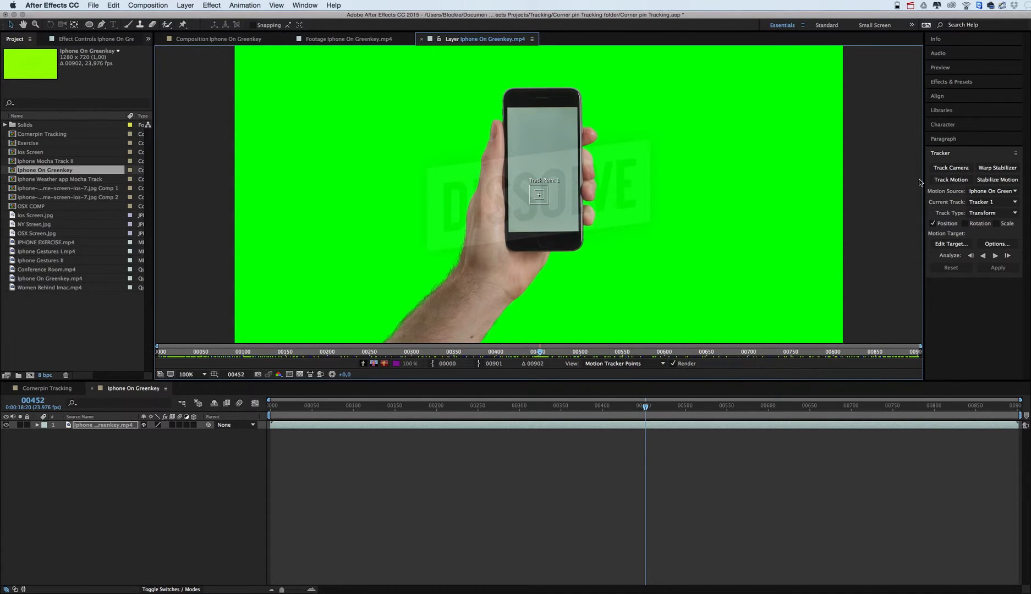
left_click(984, 214)
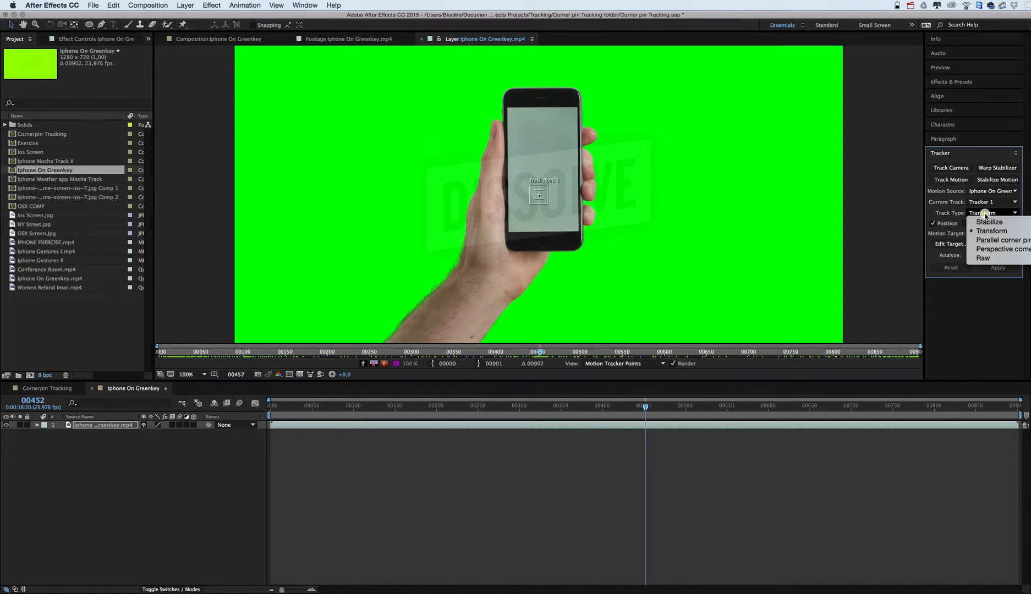
left_click(990, 250)
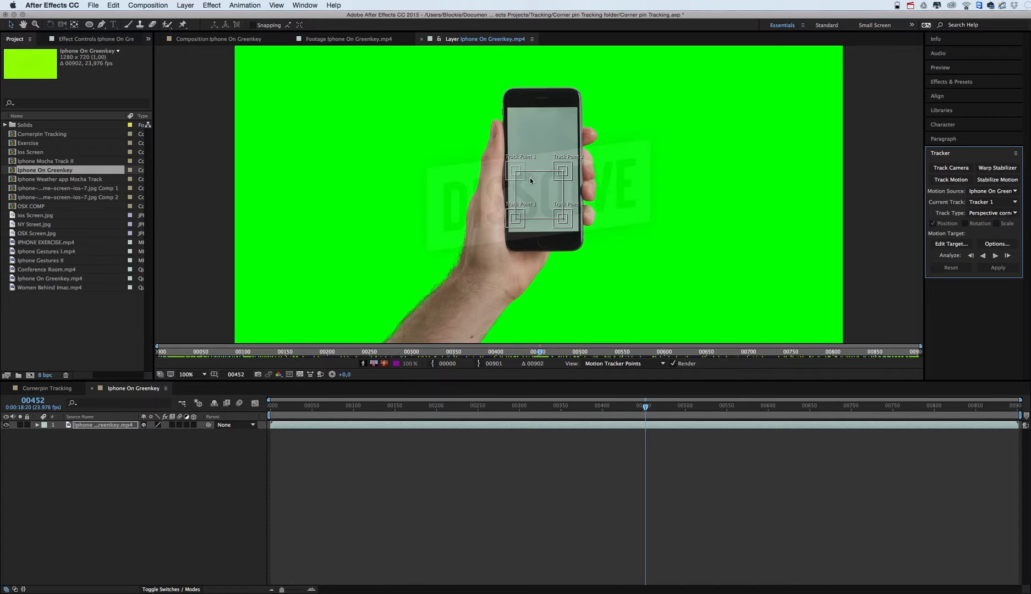
Place Track Points 1 and 2 on the upper corners of the phone's screen at frame 452.
left_click_drag(522, 182, 514, 114)
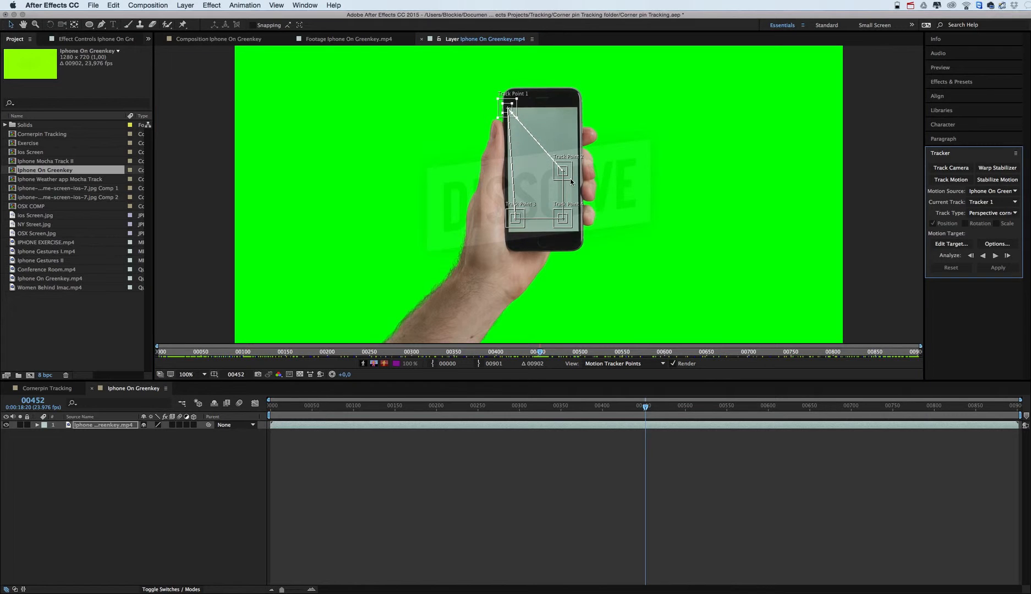
mouse_move(572, 162)
left_mouse_down()
mouse_move(583, 130)
mouse_move(571, 160)
left_mouse_up()
left_click_drag(569, 170, 583, 108)
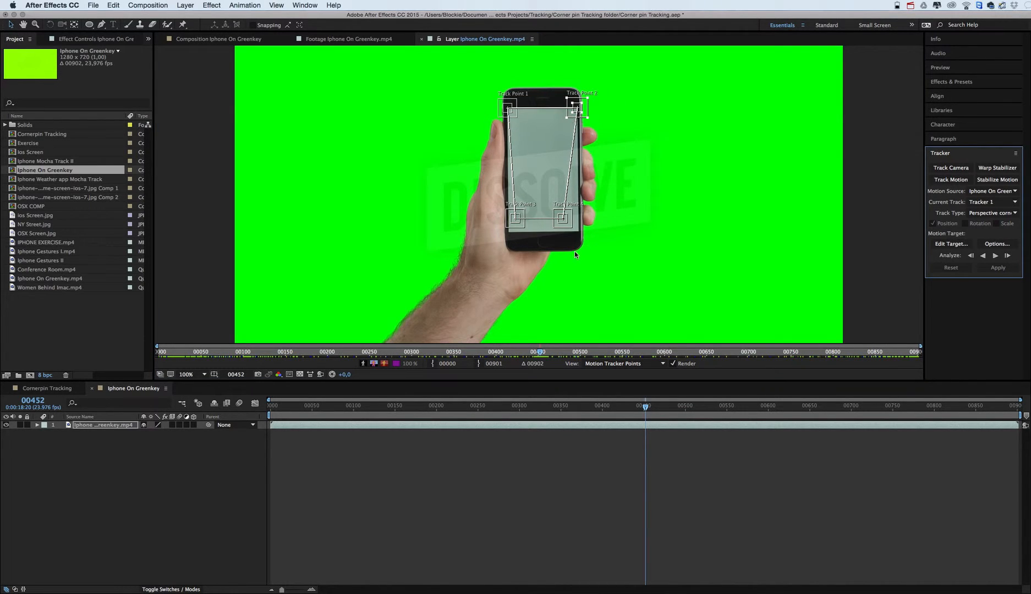
Place Track Points 3 and 4 on the lower corners of the phone's screen at frame 452.
key(".")
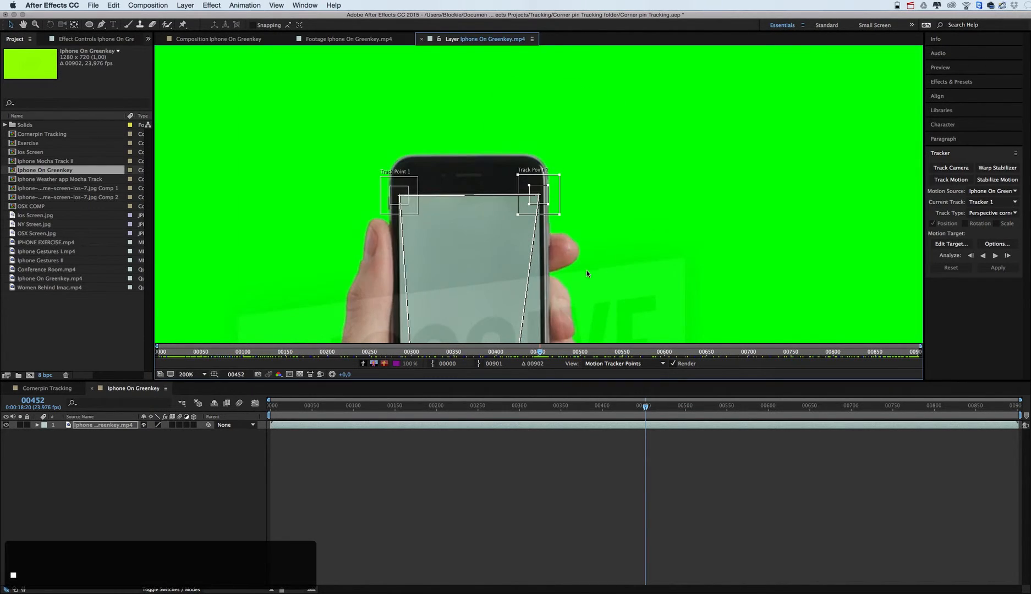
key("space")
left_click_drag(595, 274, 644, 182)
left_click_drag(648, 303, 679, 219)
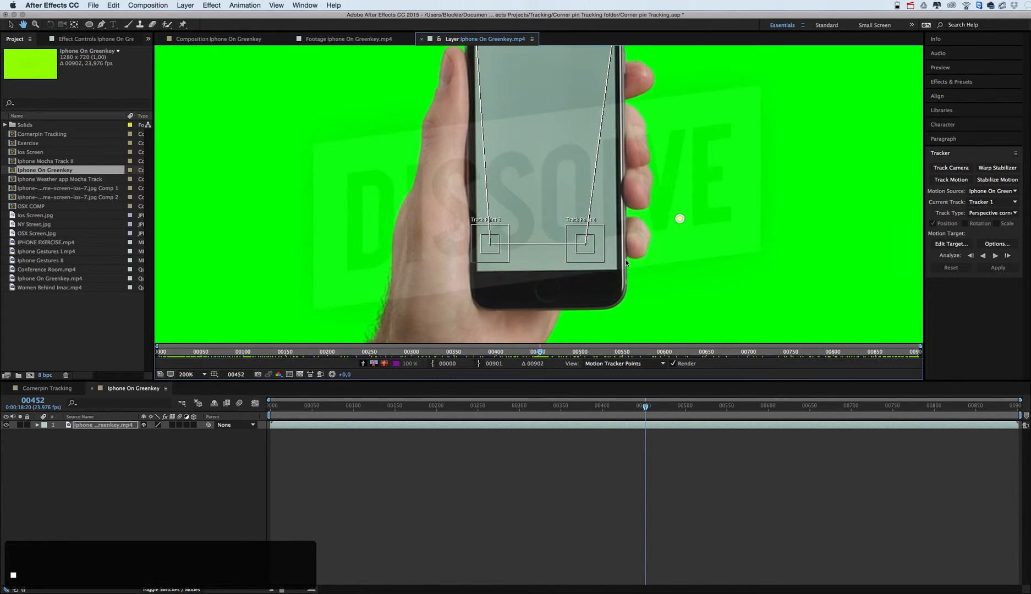
left_click_drag(603, 261, 628, 283)
left_click_drag(505, 258, 492, 286)
key("comma")
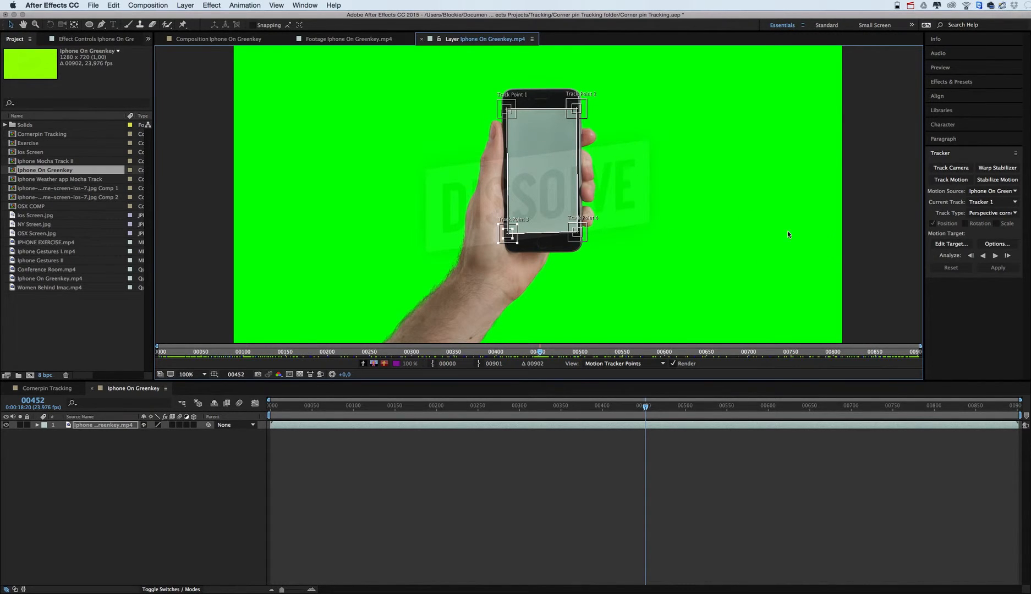
Analyze the track forward from frame 452 to frame 874, and review the motion tracker options without changing them.
left_click(995, 255)
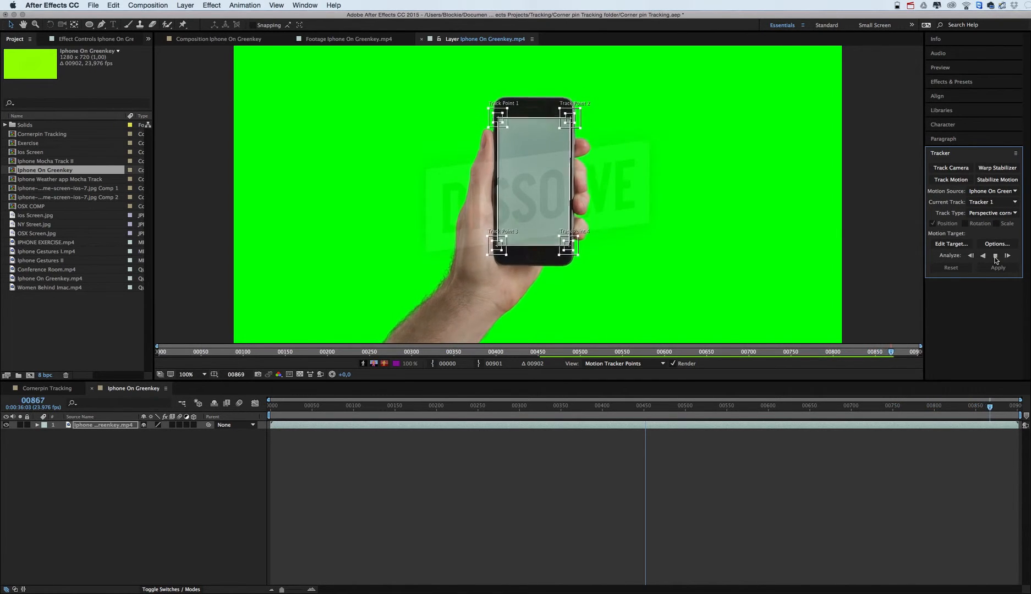
left_click(995, 255)
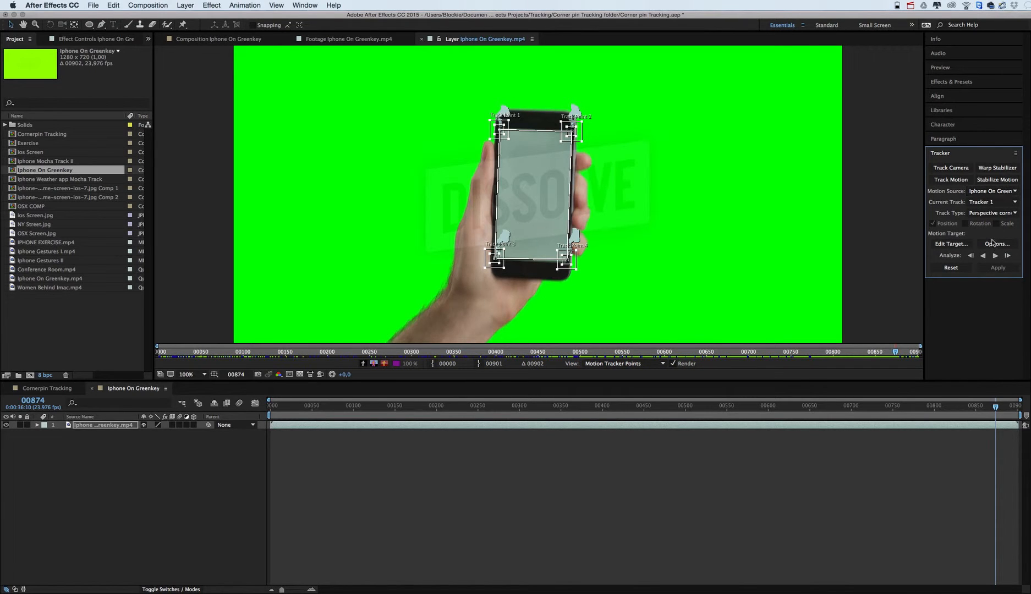
left_click(997, 243)
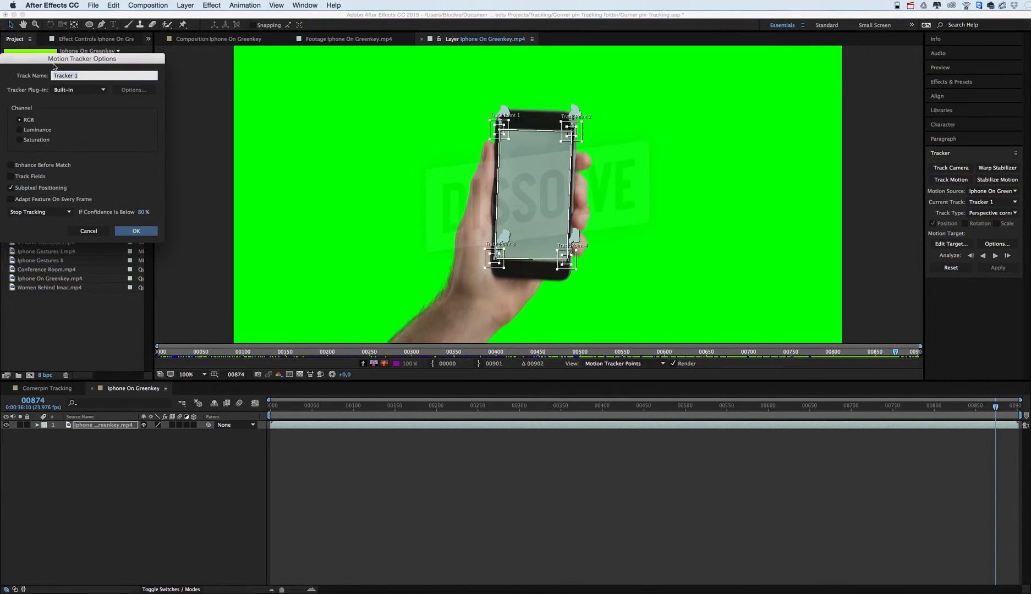
left_click_drag(53, 63, 579, 146)
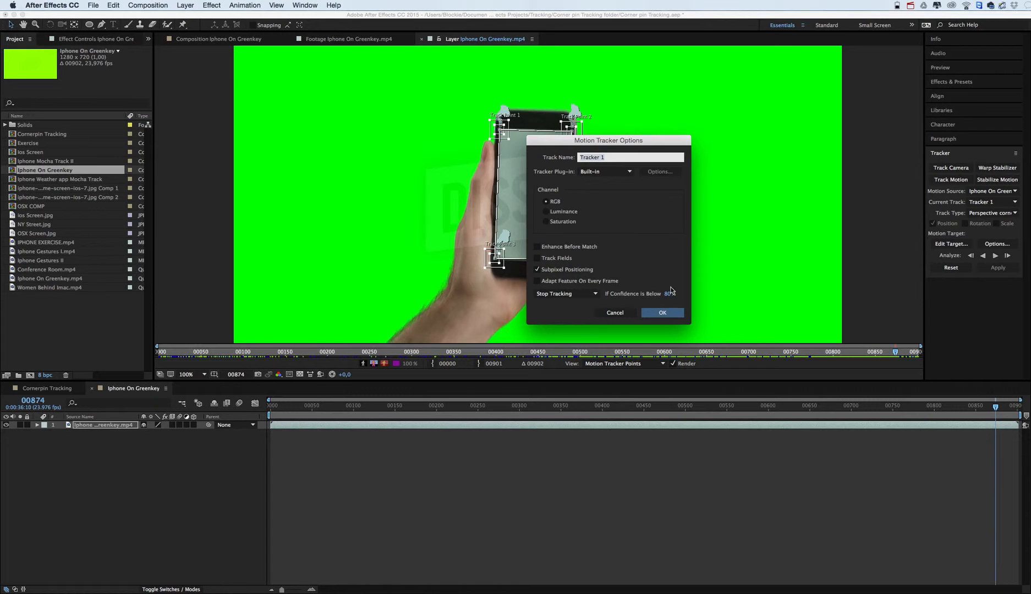
left_click(657, 315)
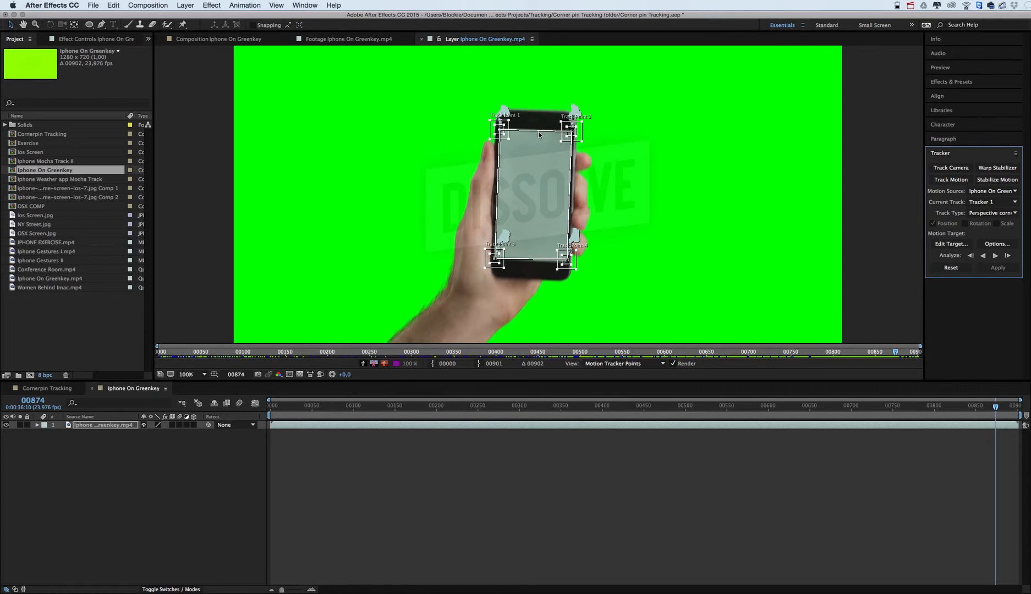
Analyze the track forward one frame at a time from frame 874 to frame 877.
left_click(1008, 256)
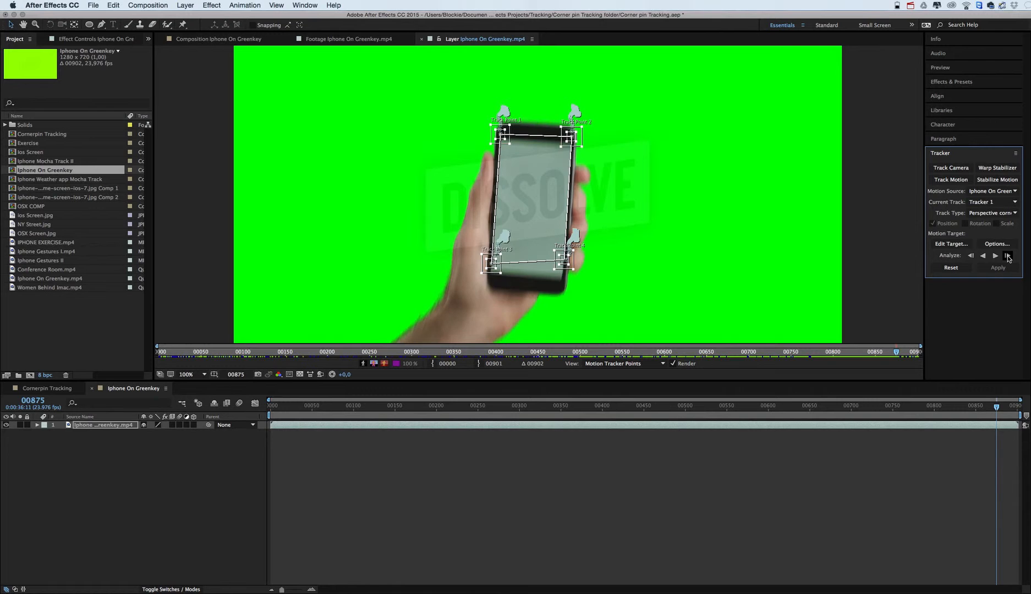
left_click(1008, 256)
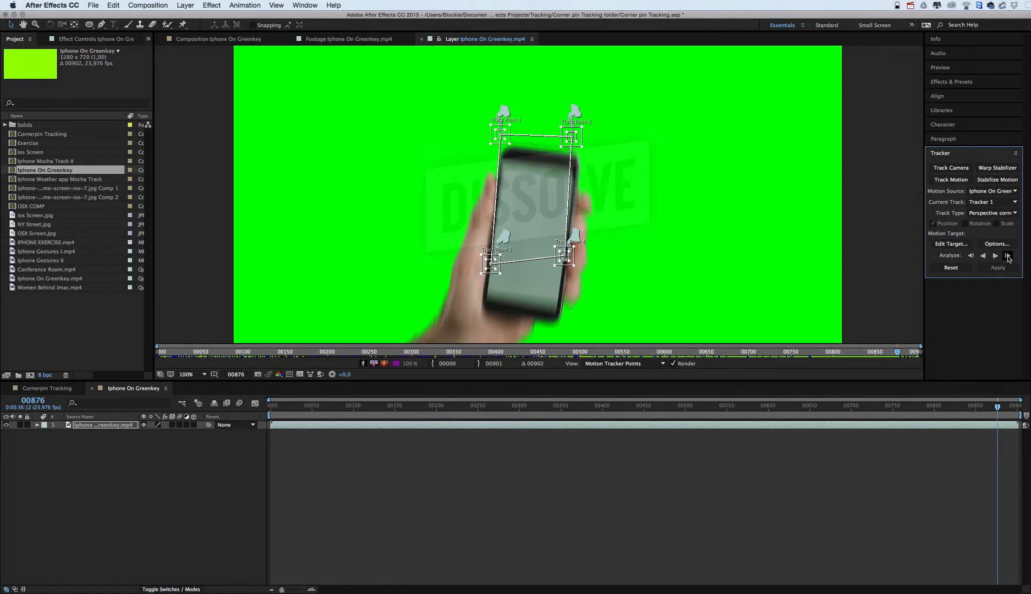
left_click(1008, 257)
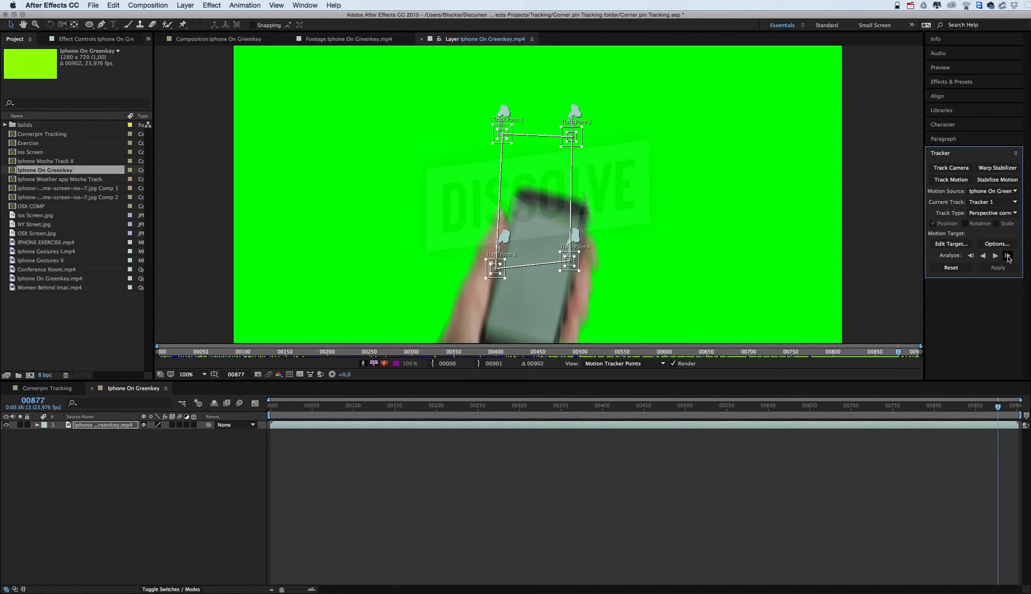
Reveal the layer's keyframed track point data and go back to frame 872, before the track slips.
left_click(111, 425)
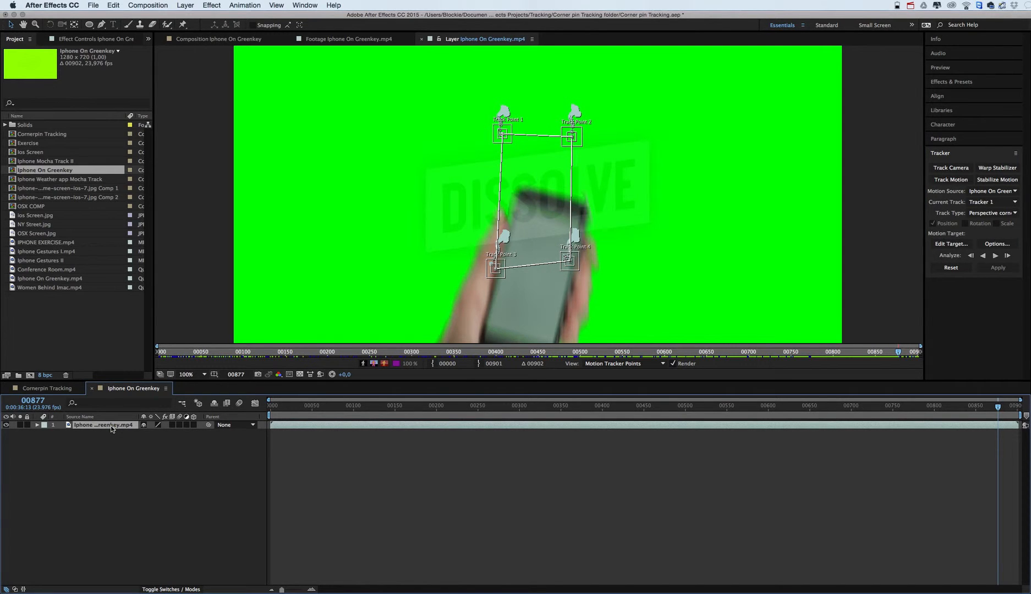
key("u")
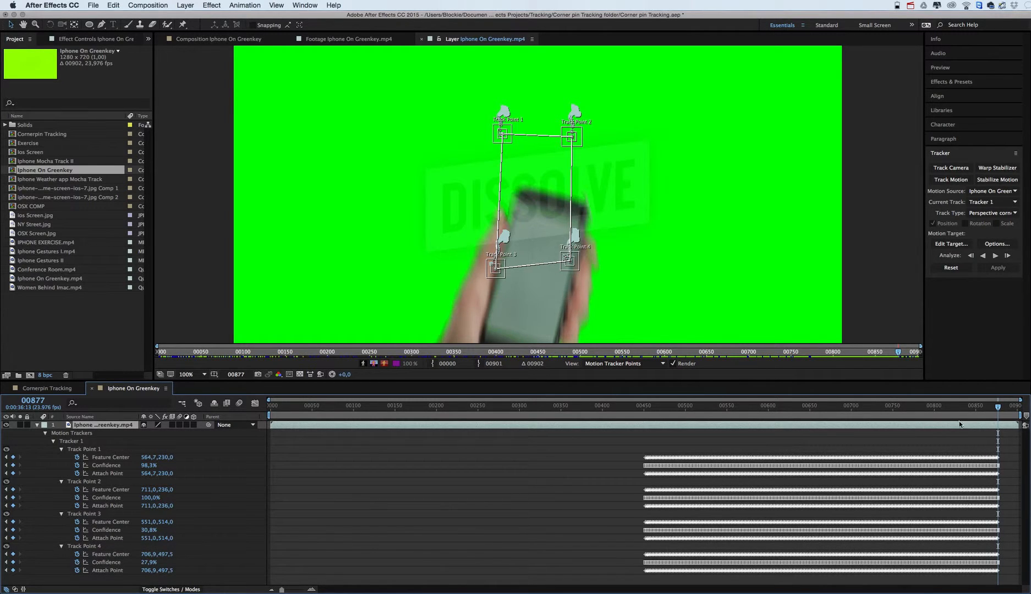
left_click_drag(997, 409, 994, 409)
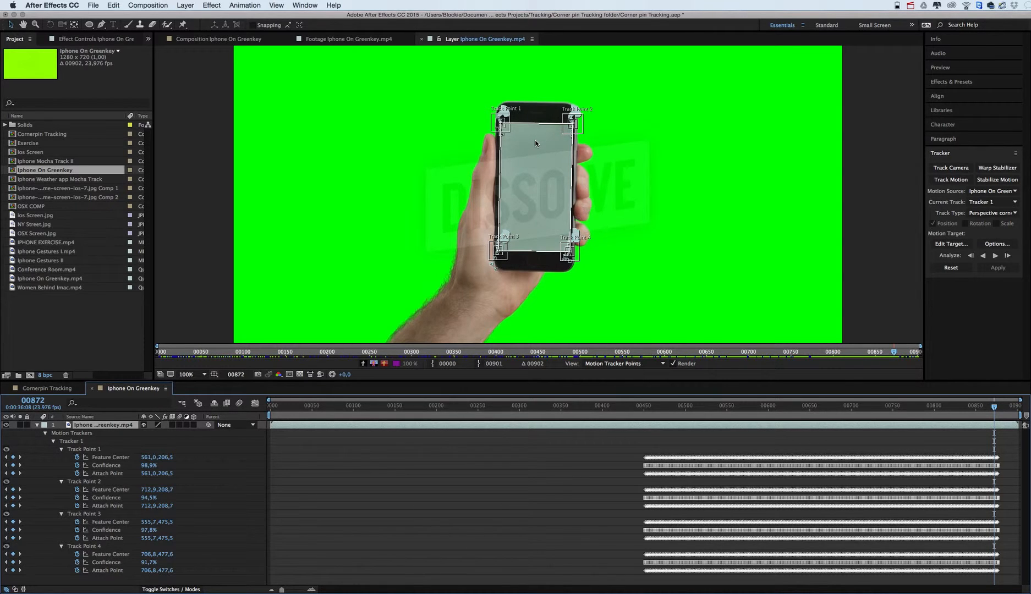
At frame 875, realign all four track points with the phone screen's corners and analyze forward to frame 876.
left_click(1007, 256)
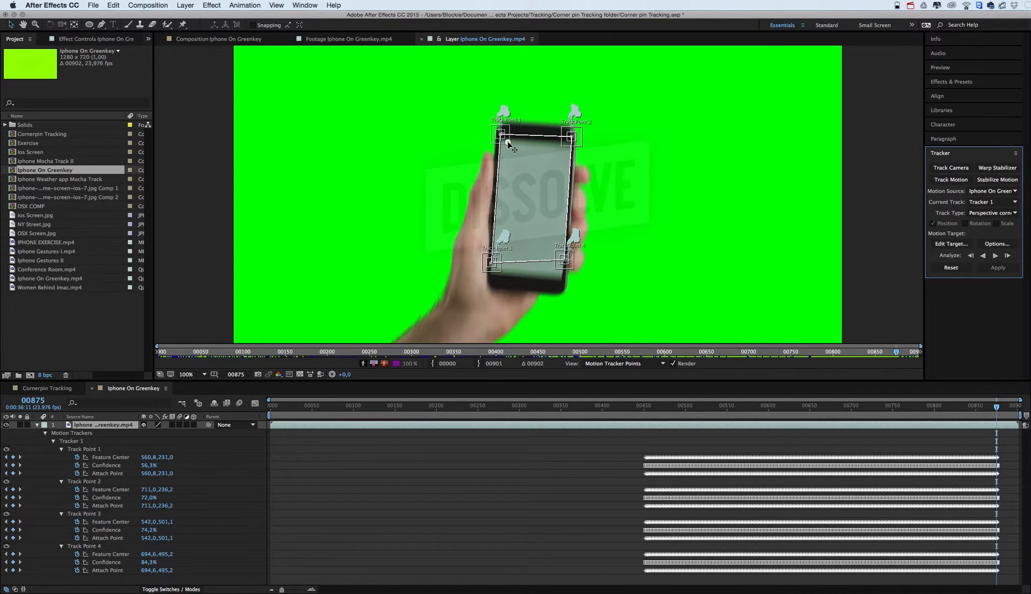
left_click_drag(507, 143, 507, 148)
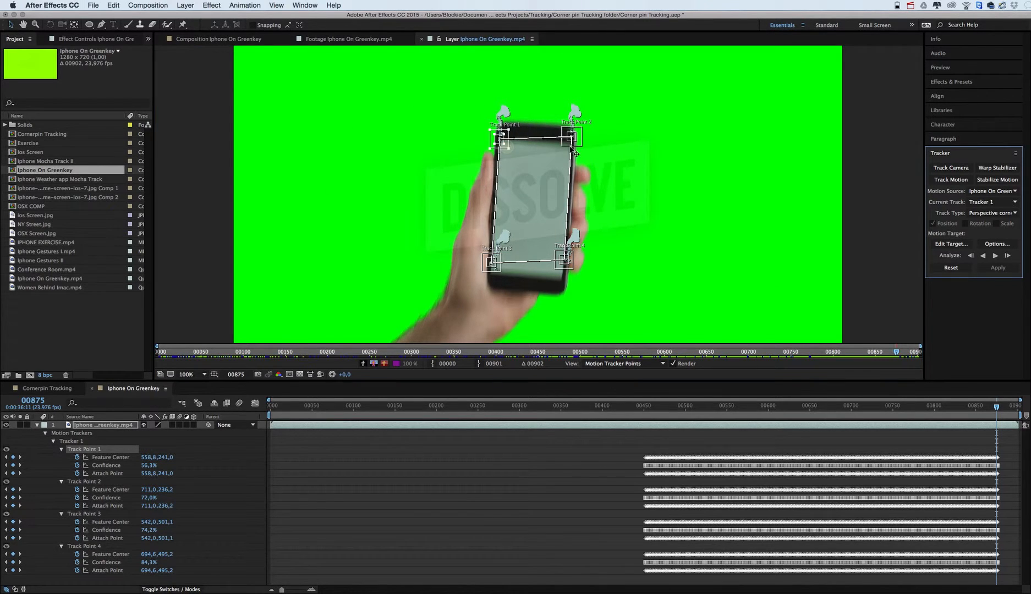
left_click_drag(576, 153, 576, 160)
left_click_drag(570, 269, 566, 288)
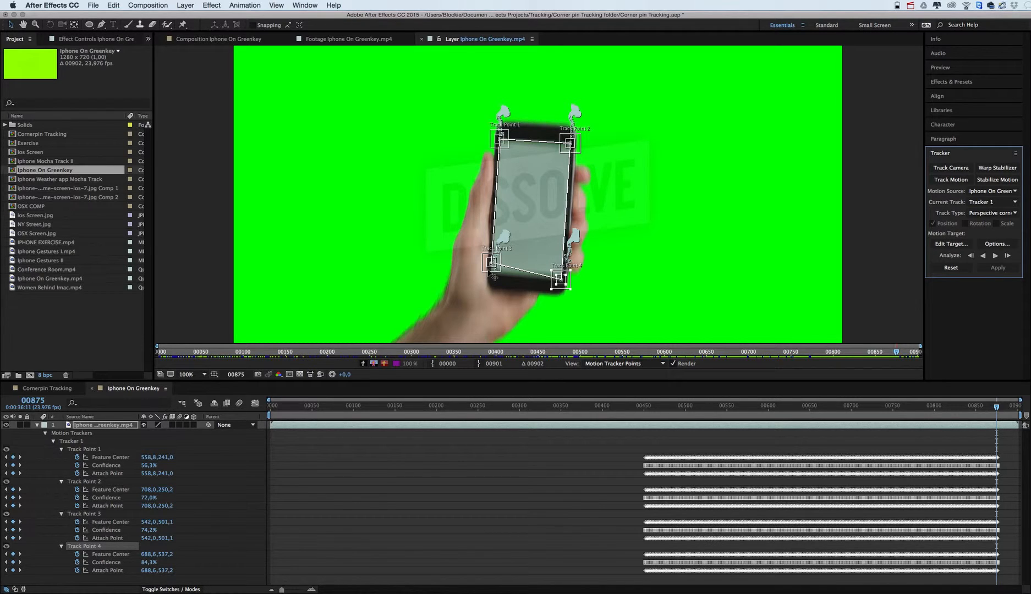
left_click_drag(489, 271, 488, 286)
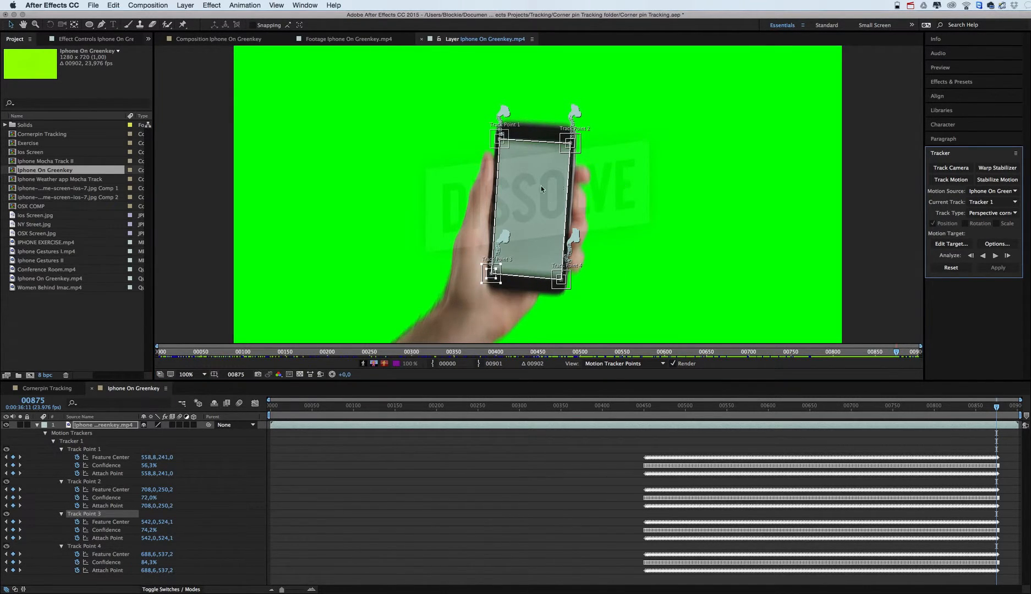
left_click(1007, 256)
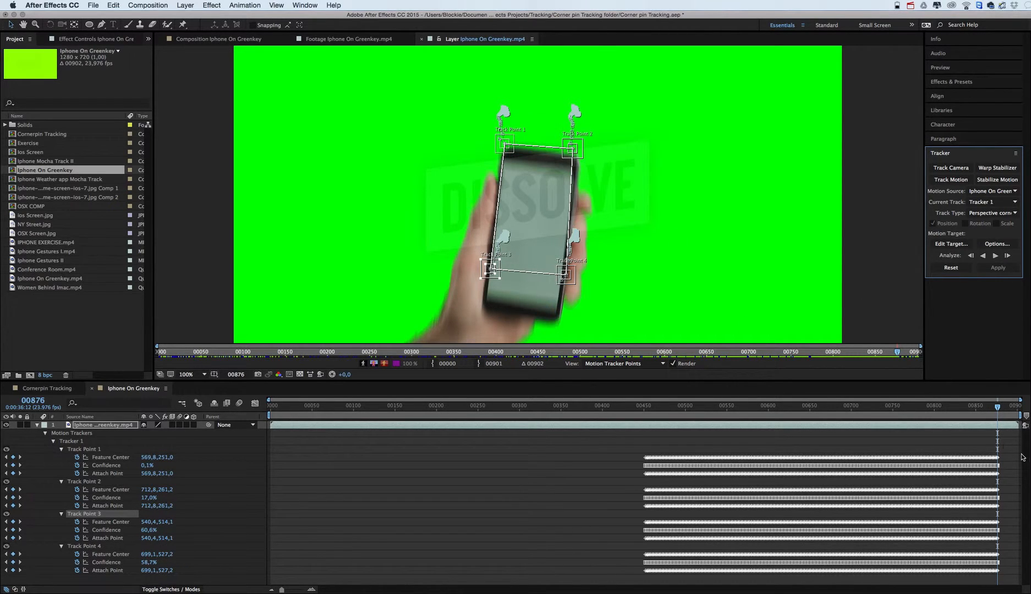
Return to the first track keyframe at frame 452 and analyze the track backward to frame 32.
mouse_move(998, 409)
left_mouse_down()
mouse_move(1011, 412)
mouse_move(543, 410)
left_mouse_up()
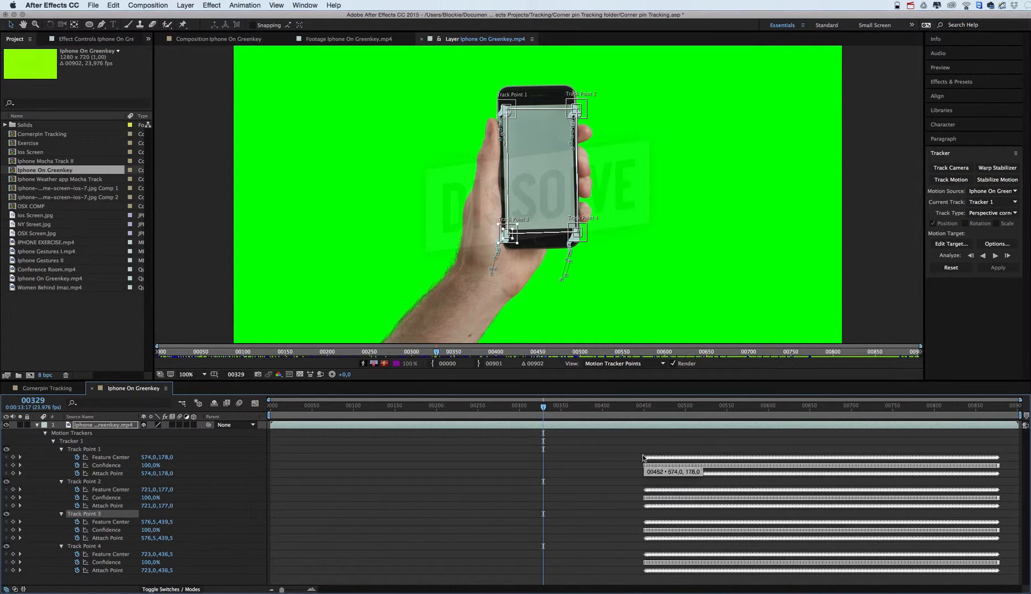
key("k")
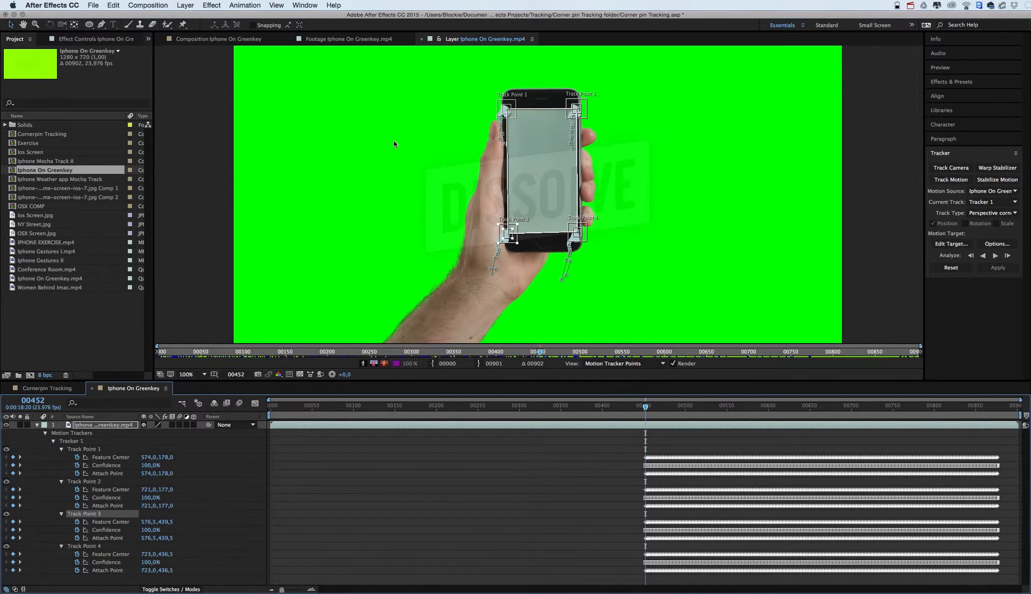
left_click(982, 255)
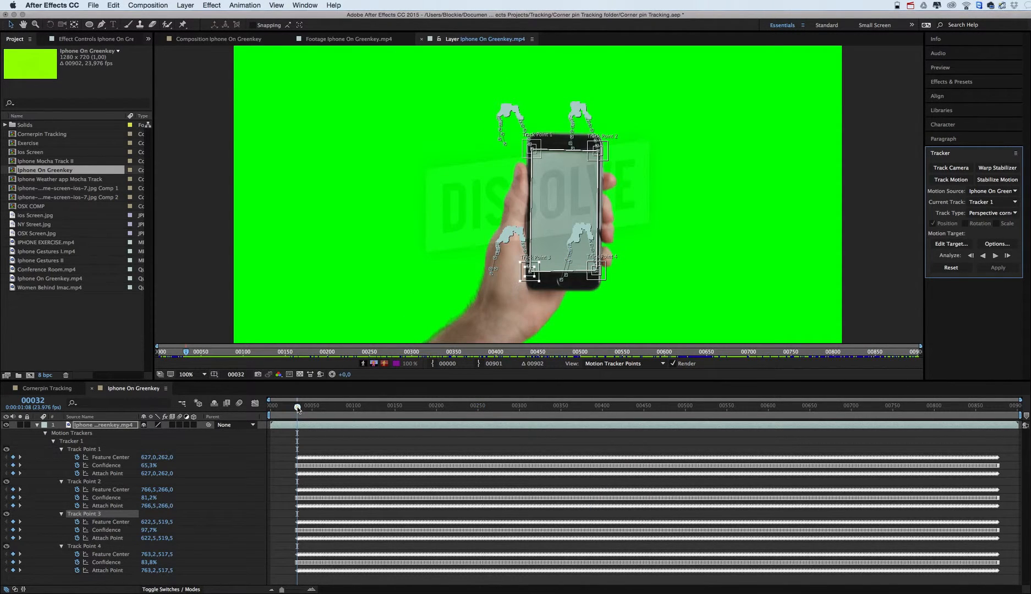
Analyze the track backward one frame at a time from frame 32 to frame 27.
left_click(970, 256)
left_click(969, 256)
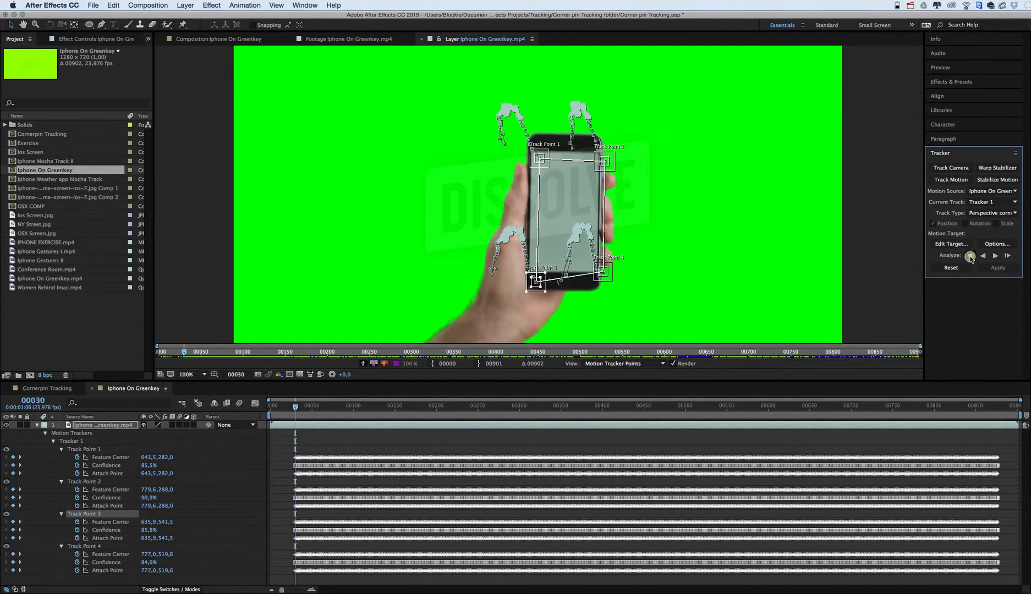
left_click(970, 256)
left_click(969, 256)
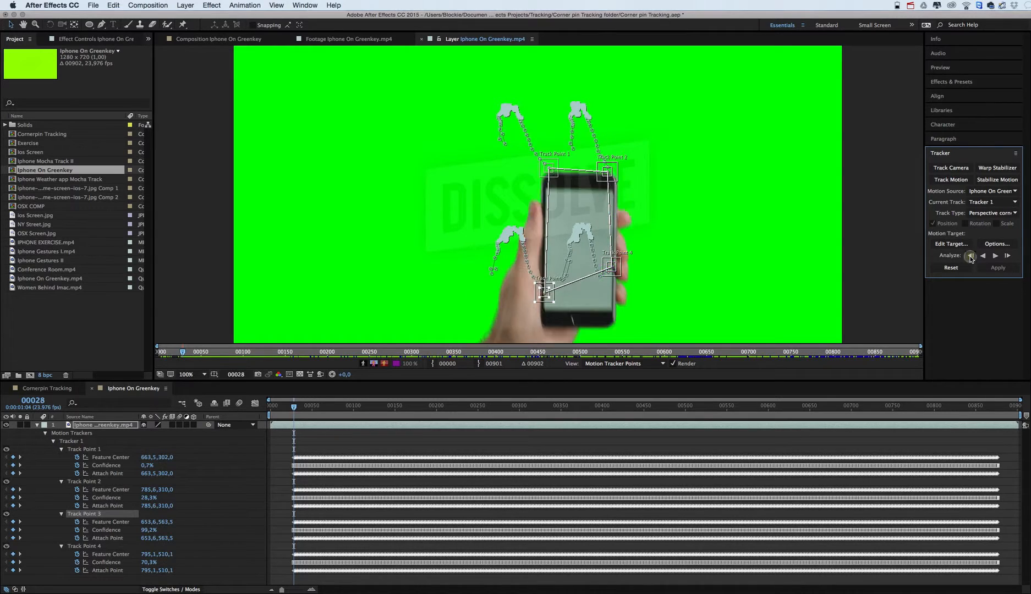
left_click(969, 256)
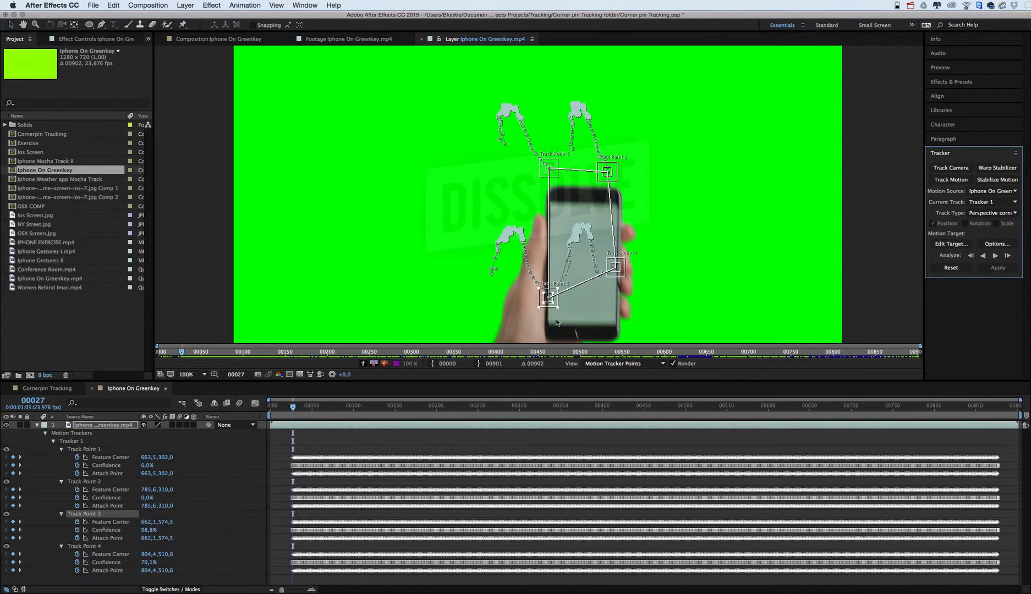
Scrub through the tracked range to check how the track points follow the phone screen, ending at frame 58.
key("space")
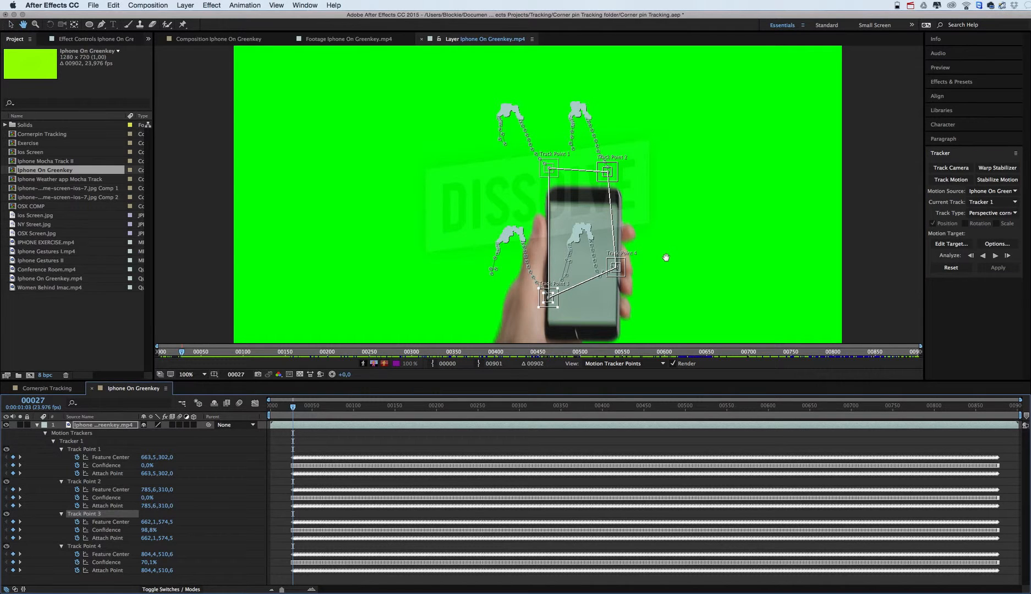
left_click_drag(666, 262, 671, 207)
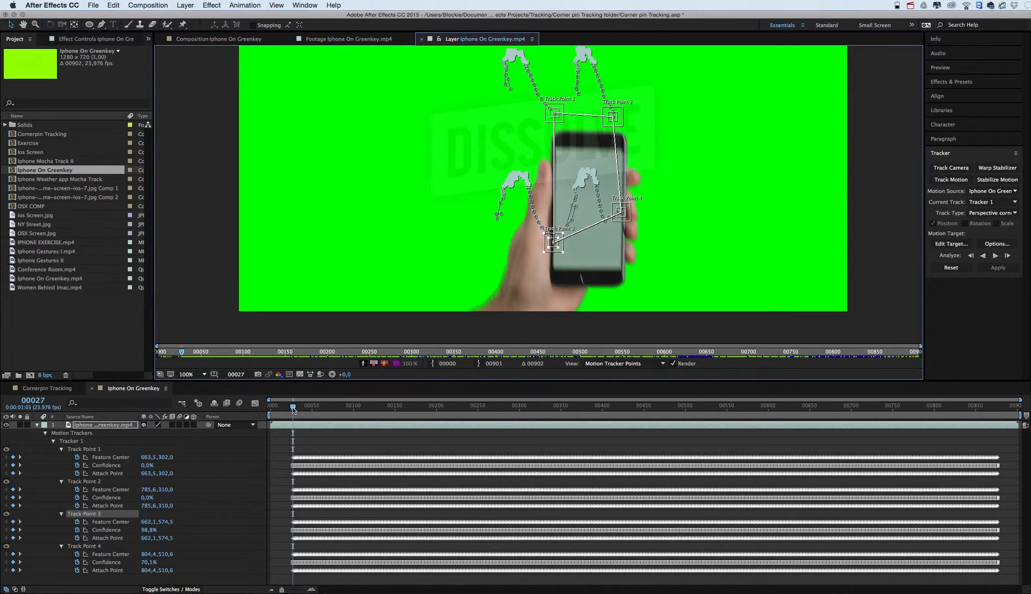
left_click(287, 408)
left_click_drag(286, 410, 304, 408)
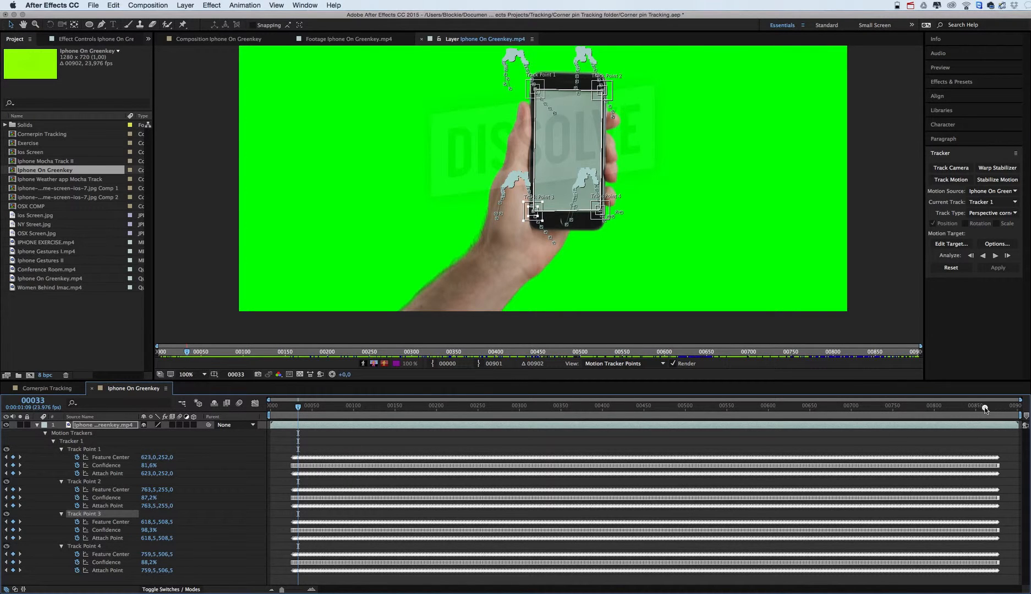
left_click_drag(960, 410, 883, 410)
left_click_drag(820, 412, 318, 414)
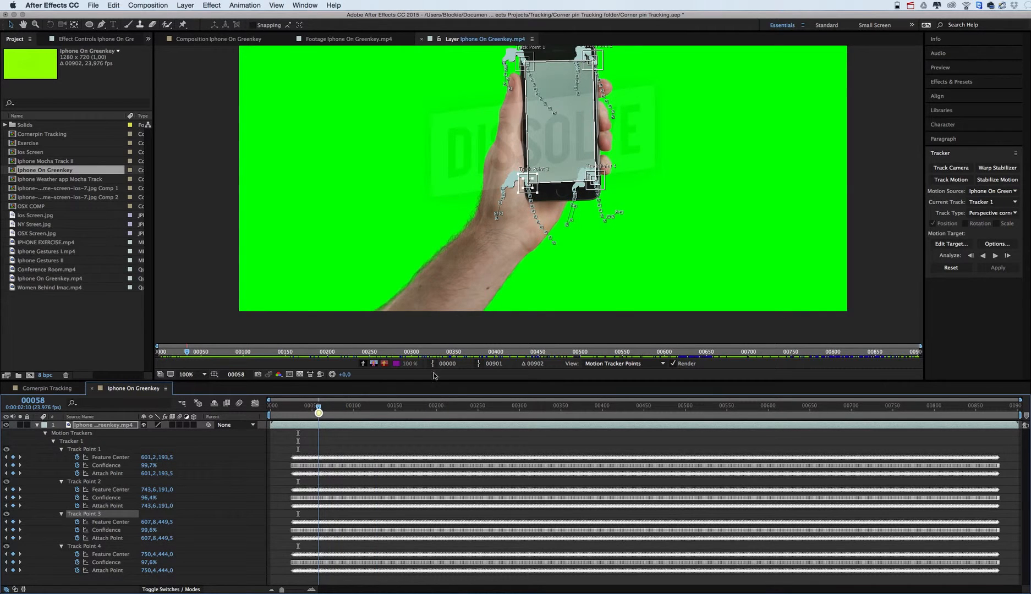
left_click_drag(702, 238, 707, 267)
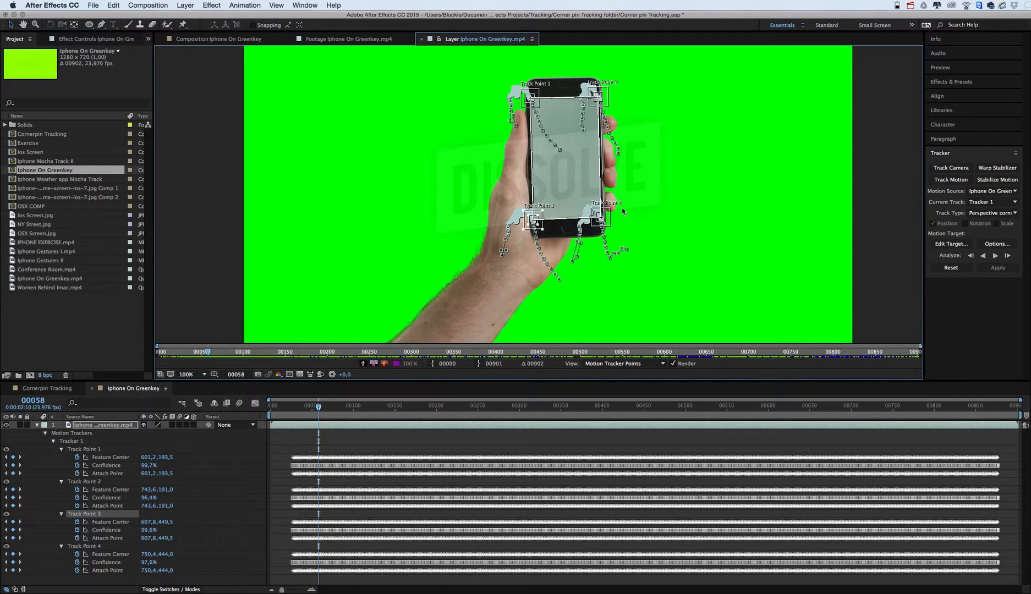
Collapse the footage layer's tracking properties and add Ios Screen.jpg as a layer above the phone footage.
left_click(37, 426)
left_click(97, 452)
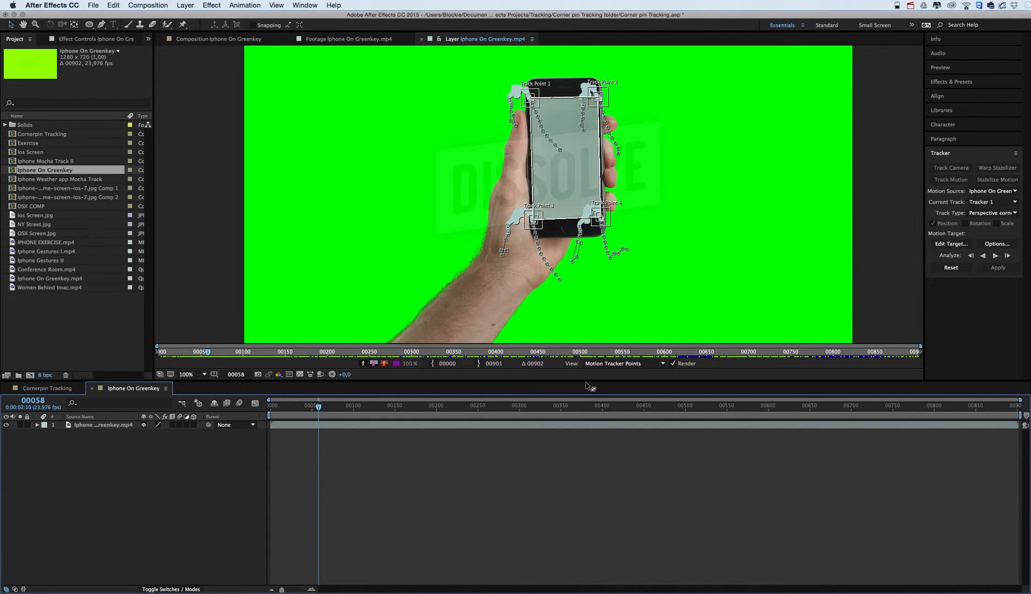
left_click(36, 217)
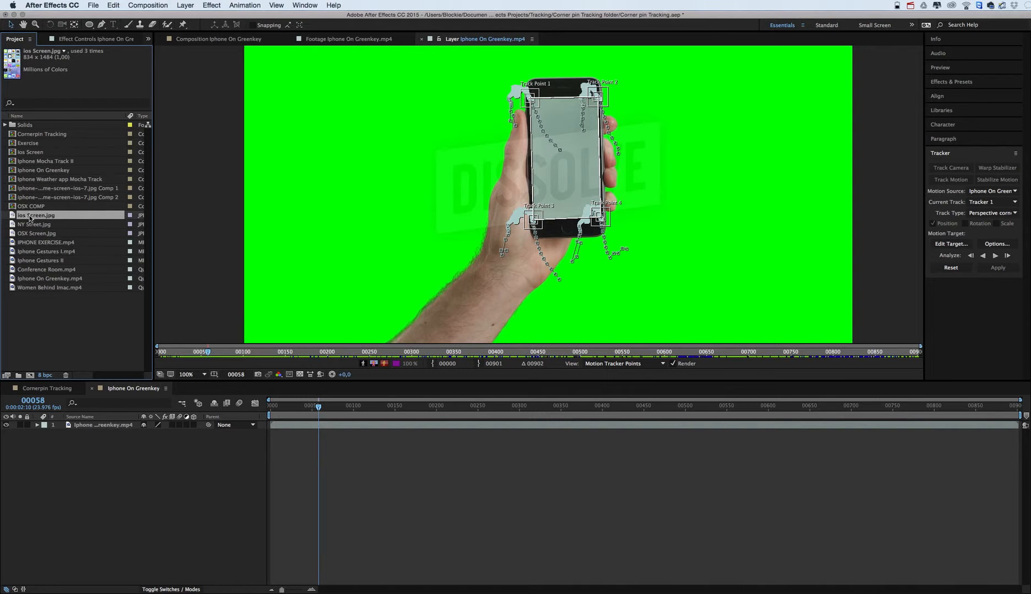
left_click_drag(34, 217, 72, 425)
Reopen the phone footage layer's track and set its motion target to the Ios Screen.jpg layer.
left_click(110, 433)
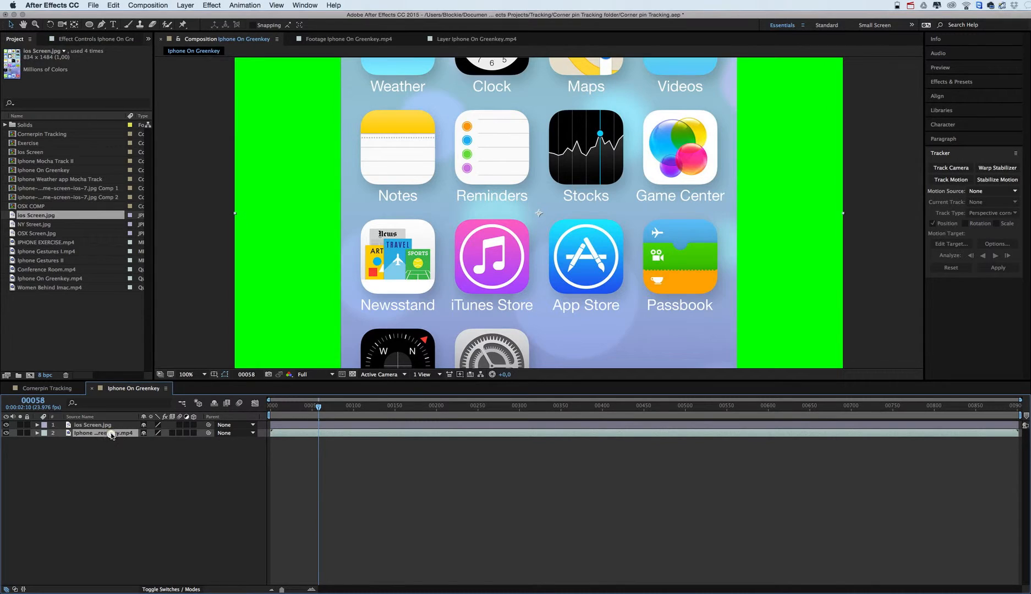
double_click(111, 432)
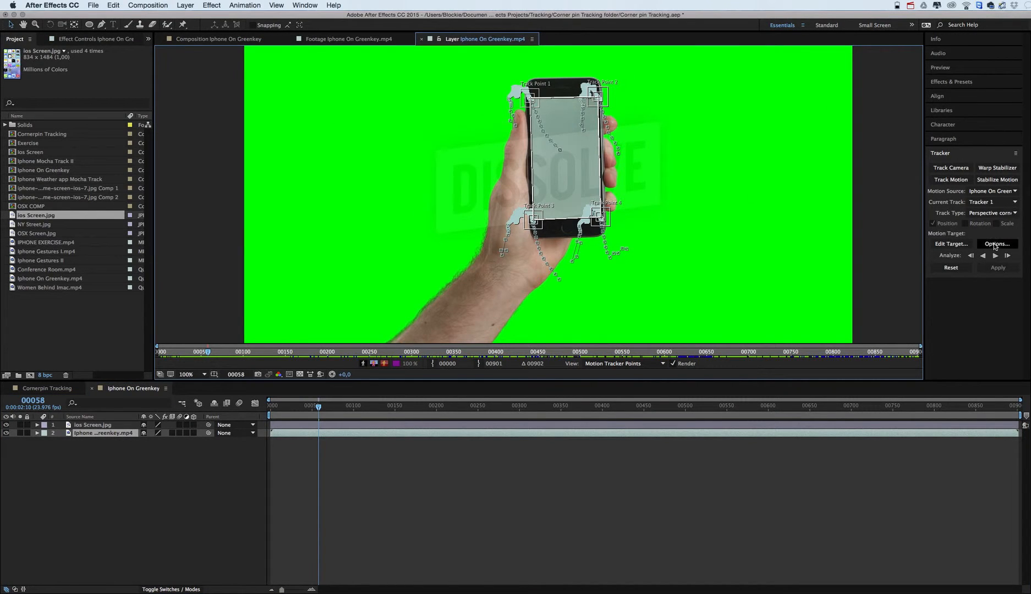
left_click(950, 243)
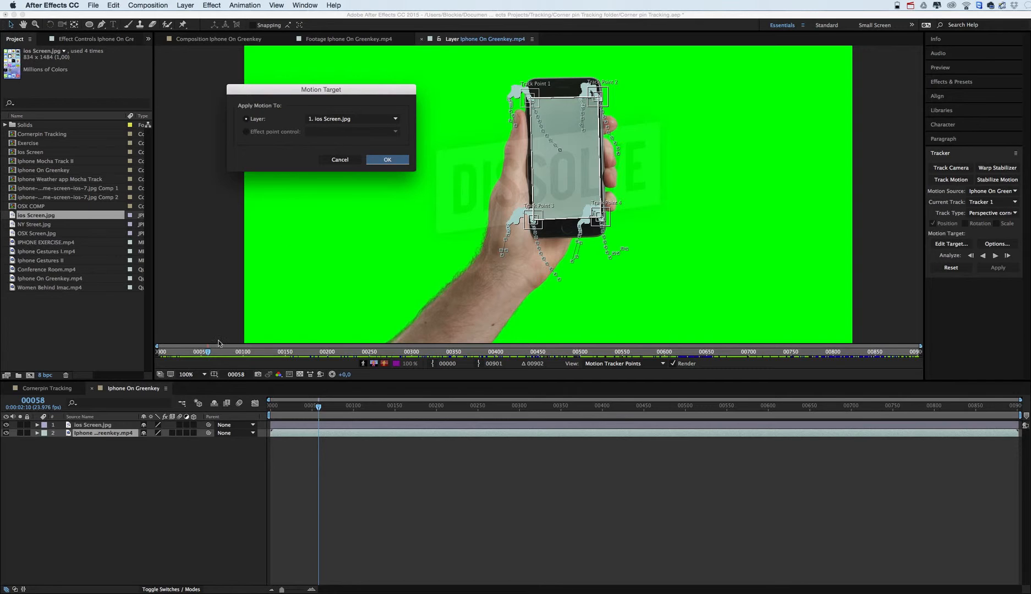
left_click(387, 159)
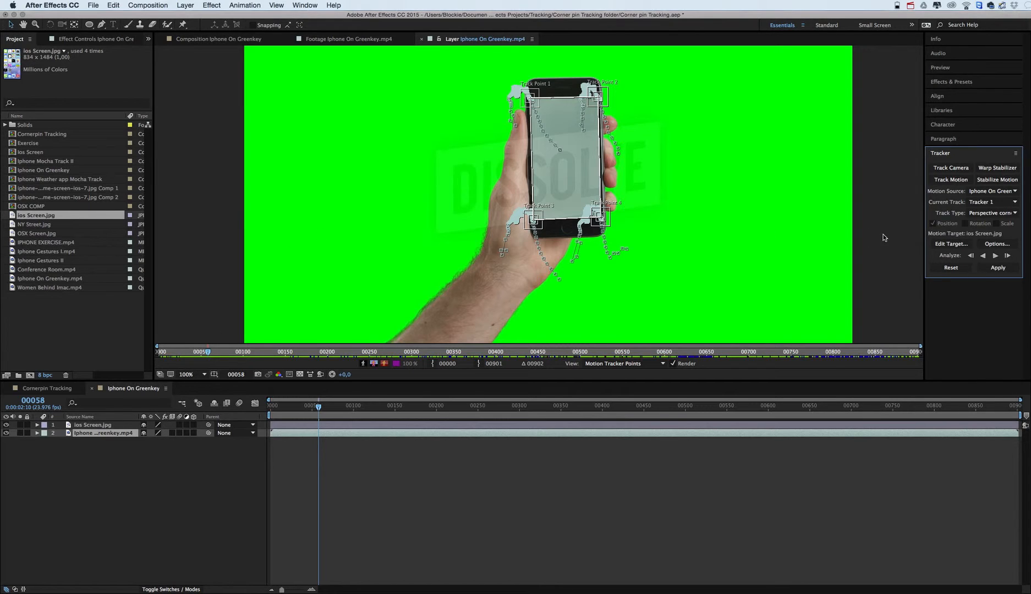
Apply the corner pin track to the Ios Screen.jpg layer and scrub to frame 425 to check the fit.
left_click(995, 268)
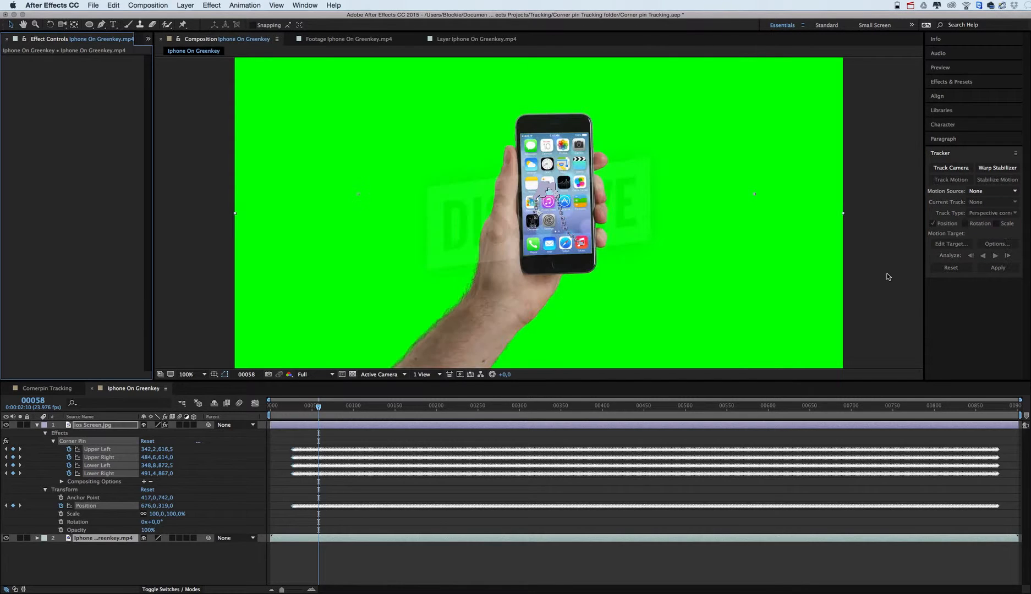
left_click_drag(317, 408, 622, 416)
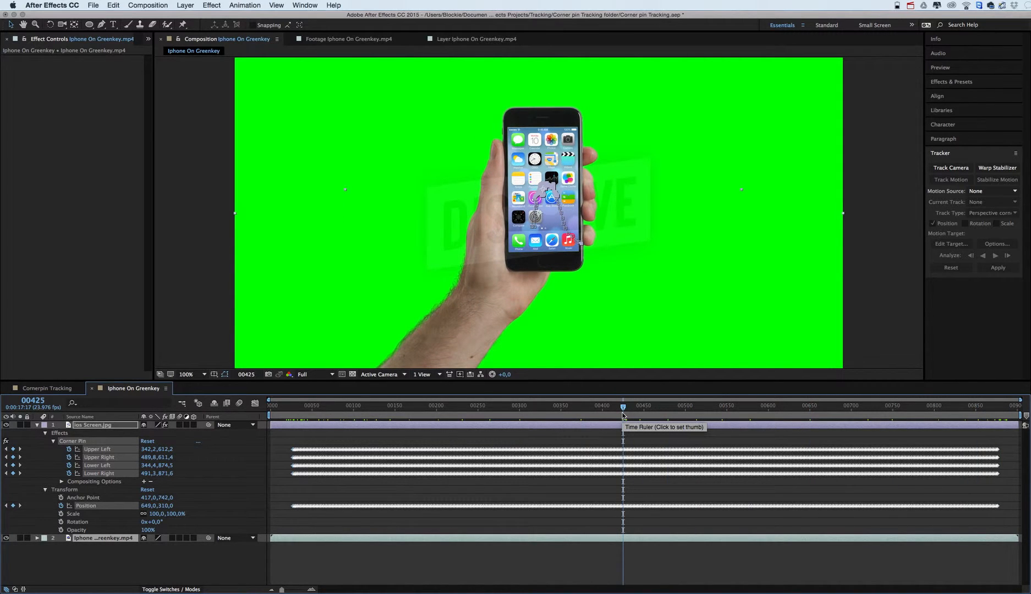